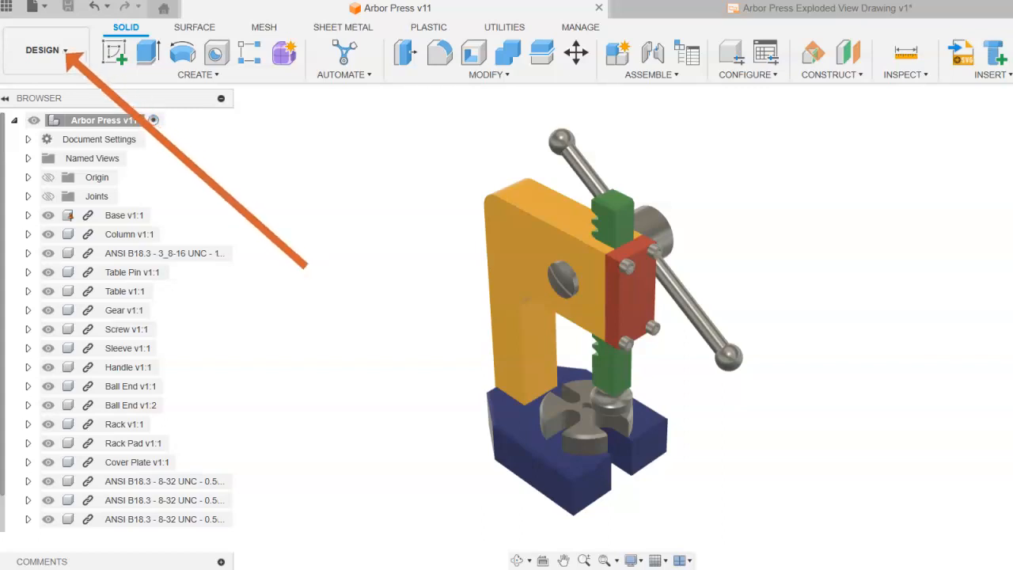
# - Create a new drawing from the Arbor Press design with Full Assembly contents, ASME standard, inch units and a landscape C-size sheet
pyautogui.click(60, 50)
pyautogui.moveTo(49, 266)
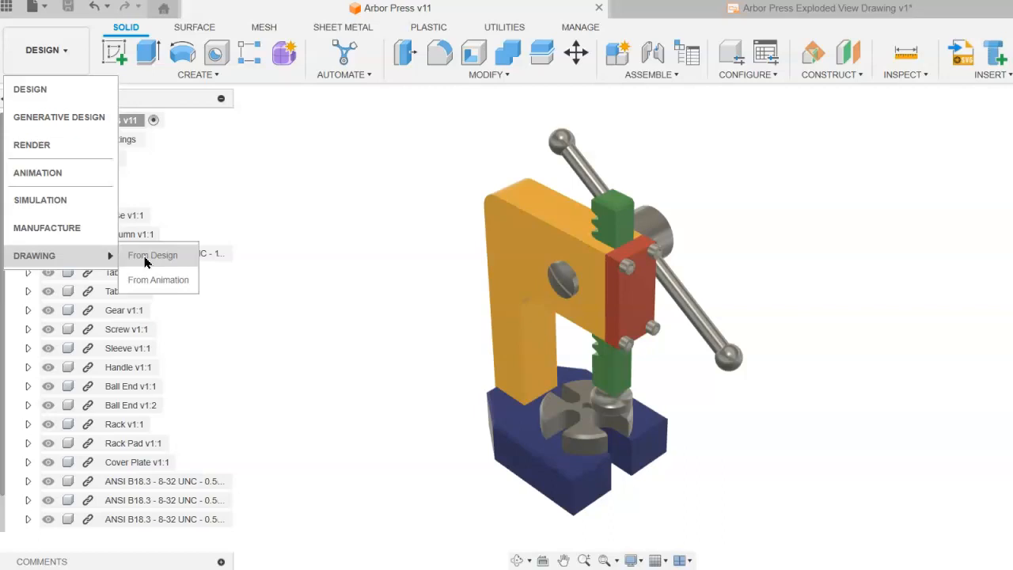
pyautogui.click(147, 256)
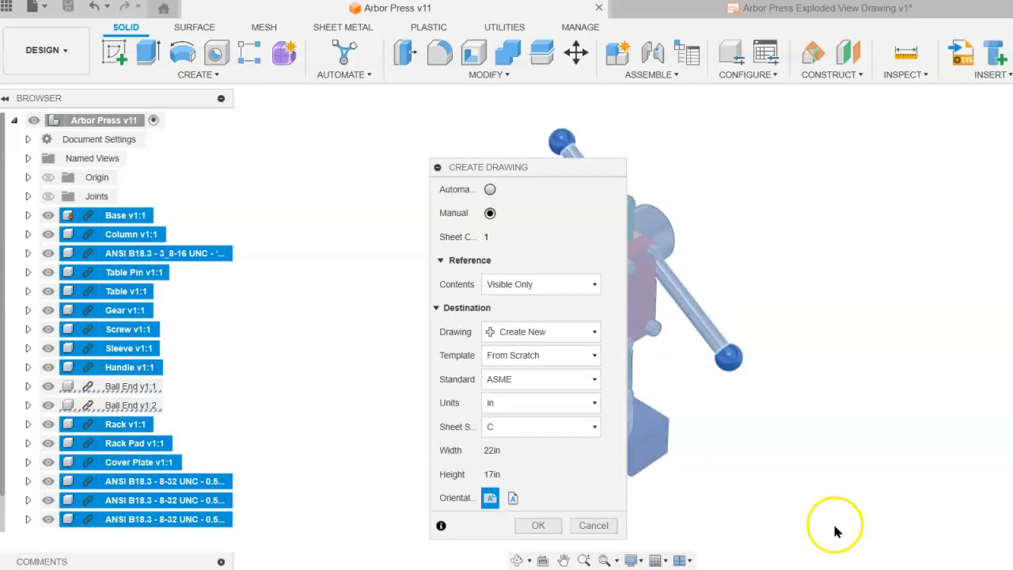
pyautogui.click(553, 287)
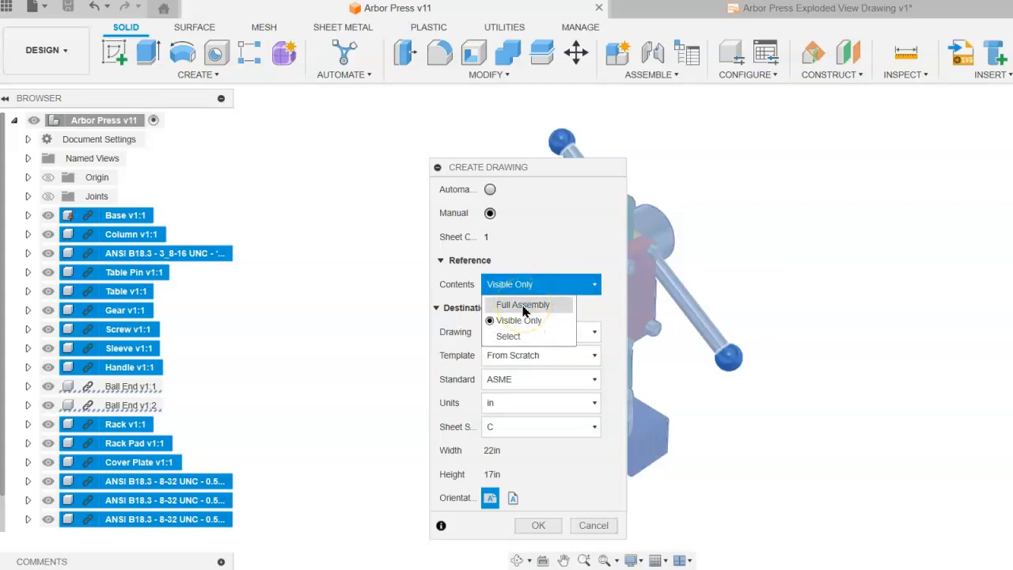
pyautogui.click(522, 306)
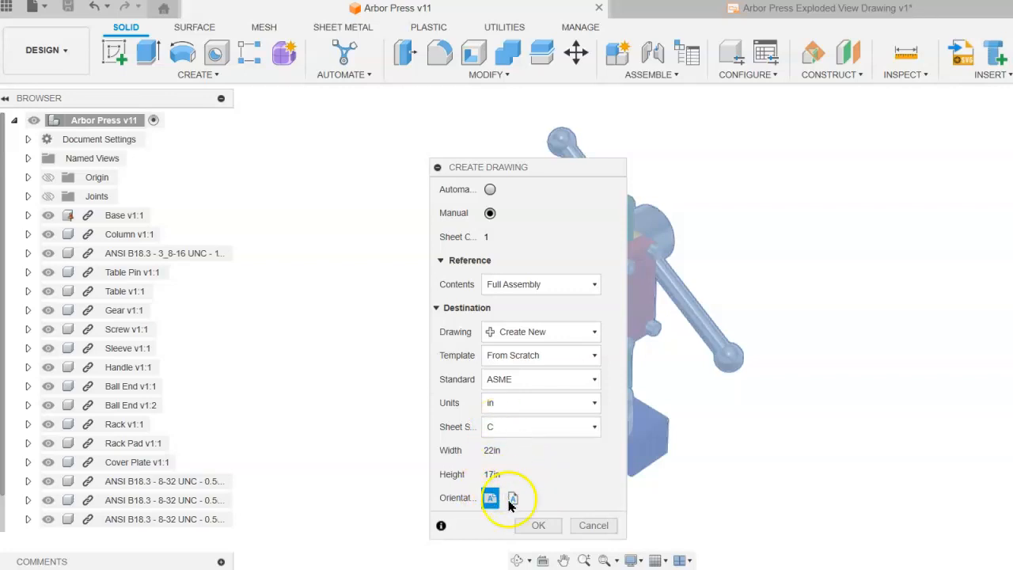
pyautogui.click(536, 530)
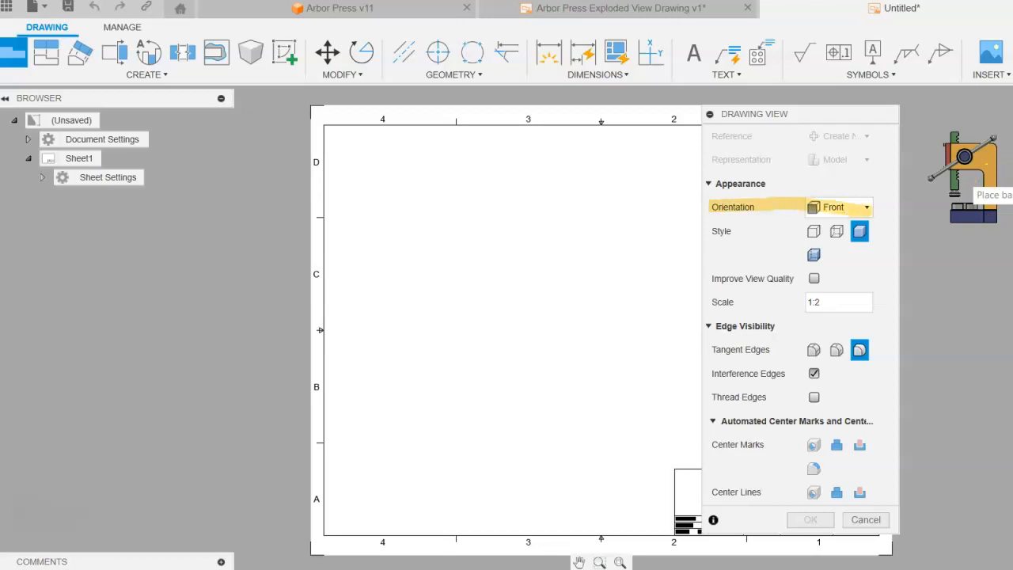
# - Set the base view's orientation to NW Isometric and its scale to 1:1 (From parent)
pyautogui.click(867, 207)
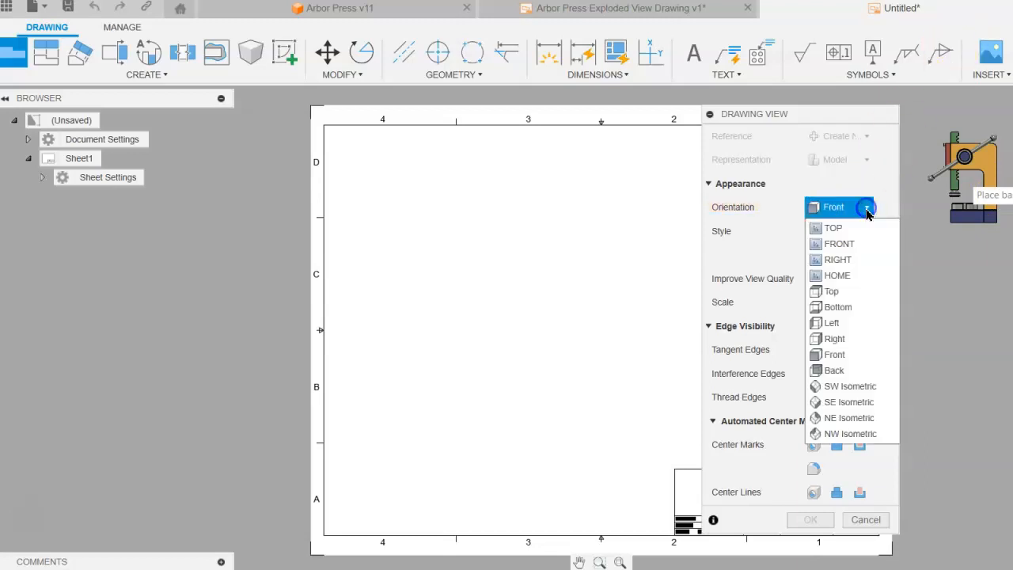
pyautogui.click(831, 417)
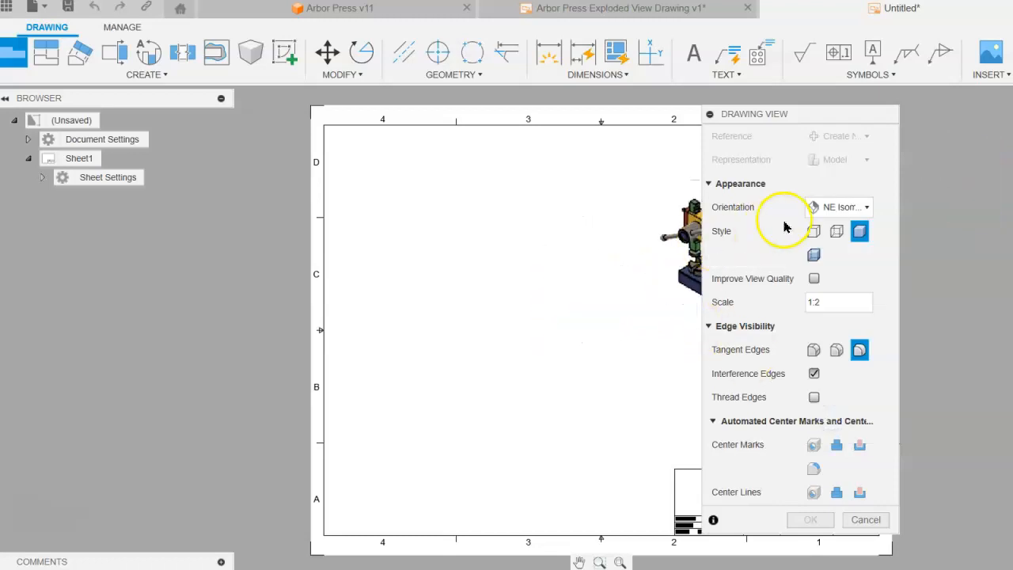
pyautogui.click(841, 206)
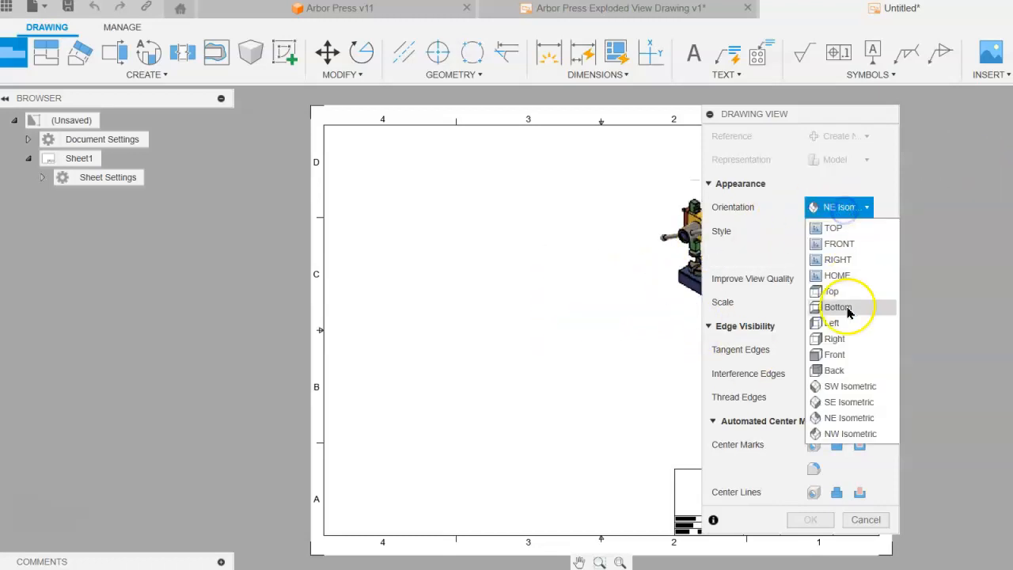
pyautogui.click(839, 434)
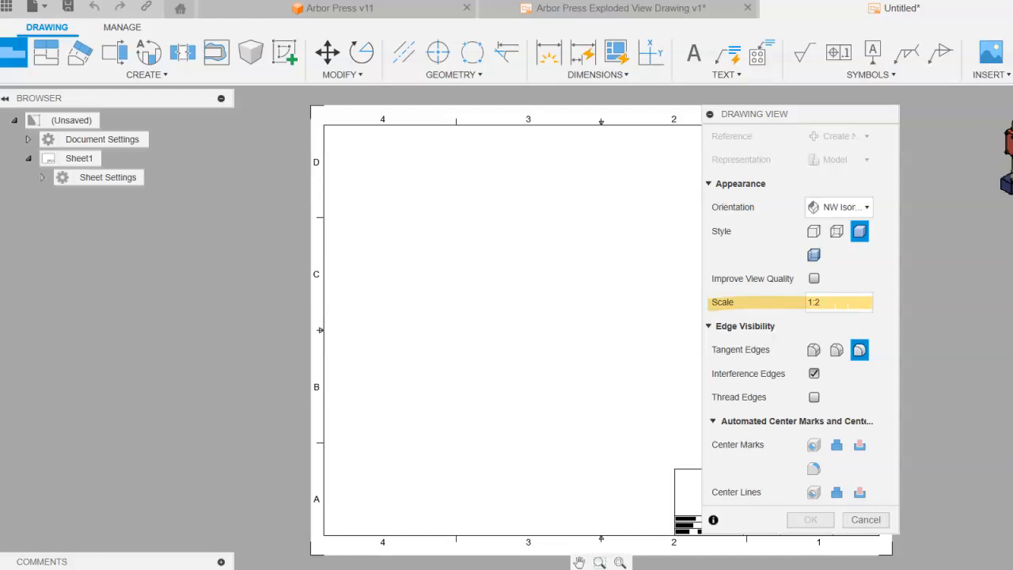
pyautogui.click(878, 309)
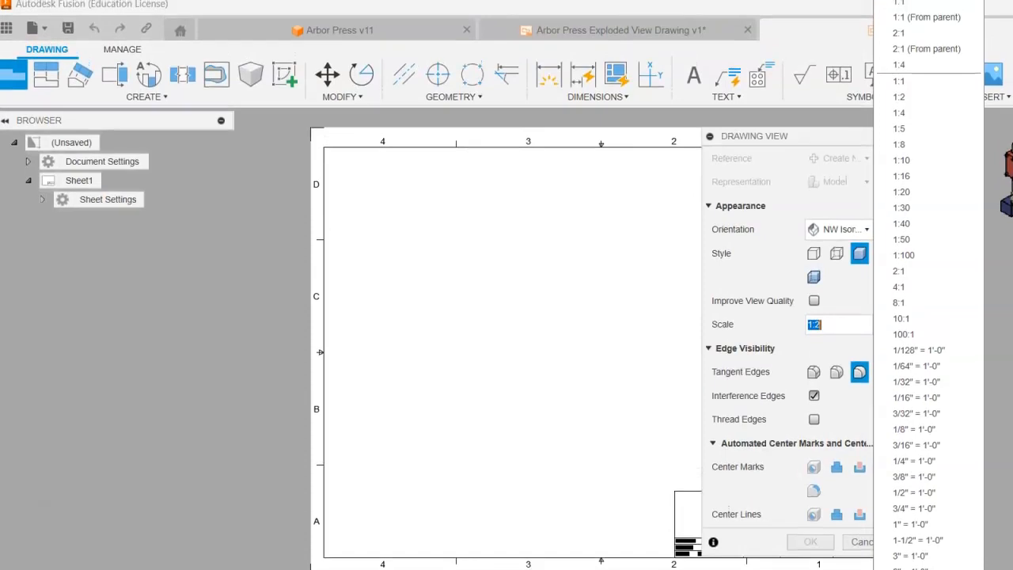
pyautogui.click(853, 22)
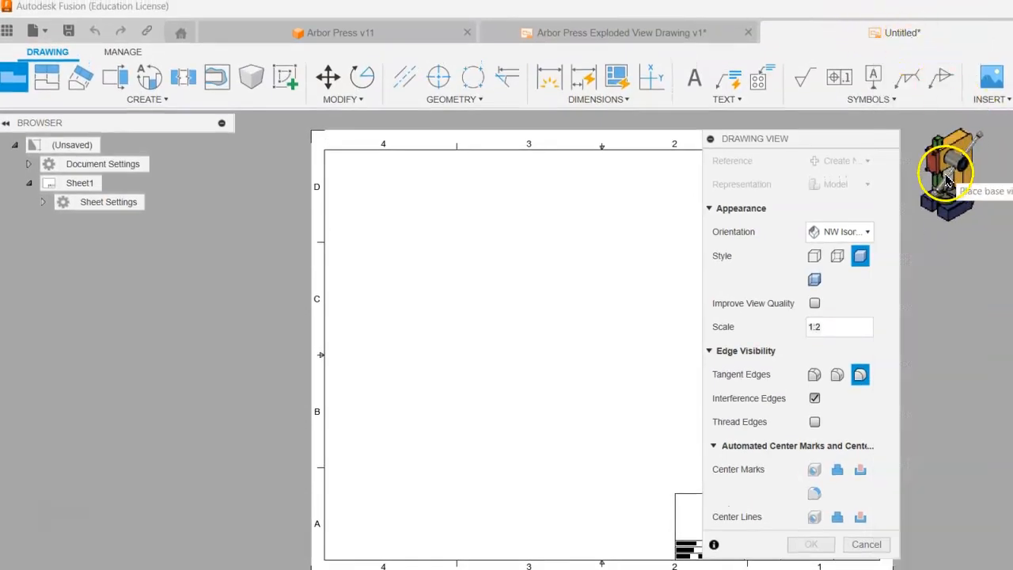
pyautogui.click(880, 329)
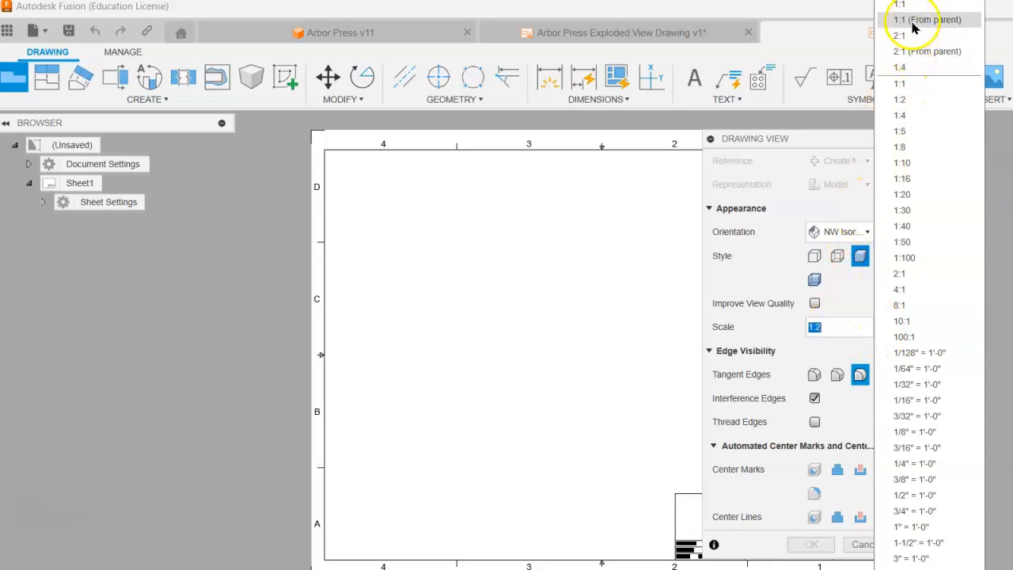
pyautogui.click(917, 20)
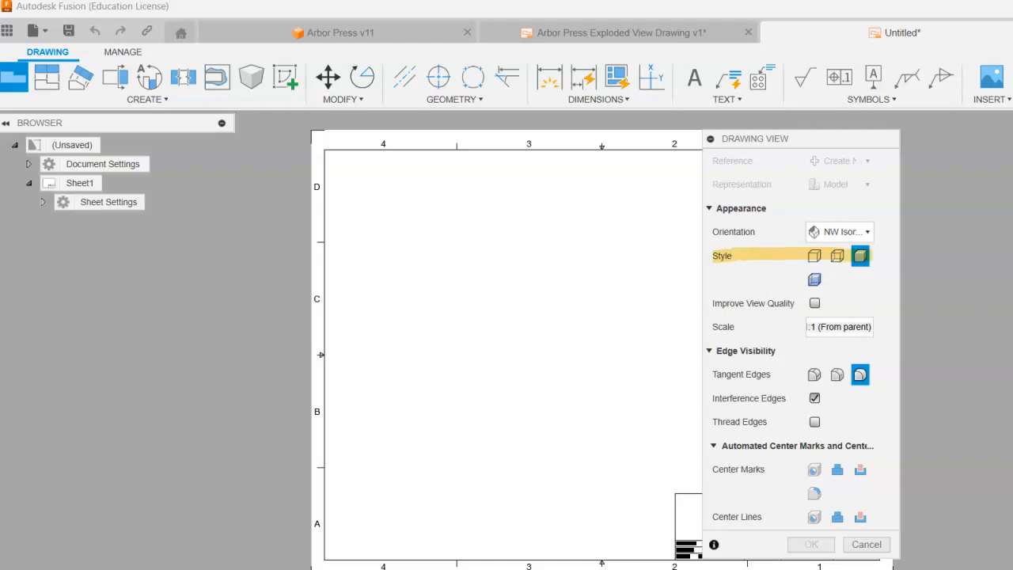
# - Give the base view the visible-edges style and place it left of the sheet's centre at mid-height
pyautogui.click(814, 255)
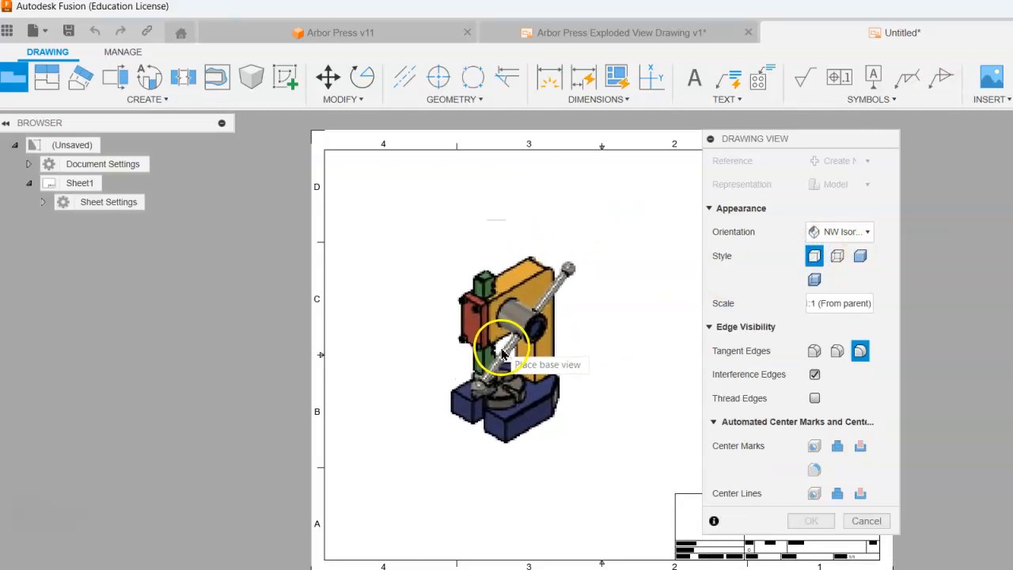
pyautogui.click(498, 350)
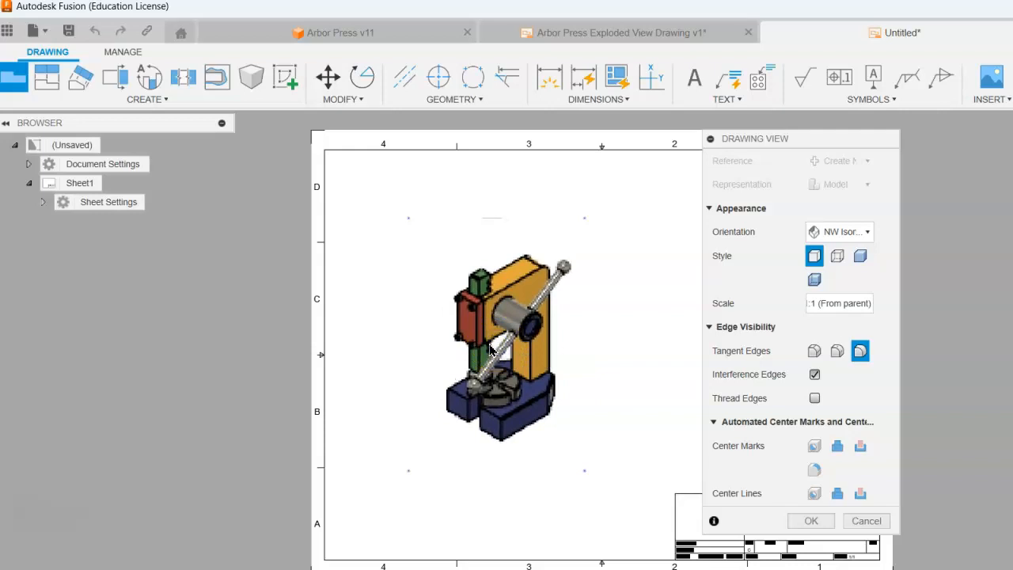
pyautogui.click(576, 362)
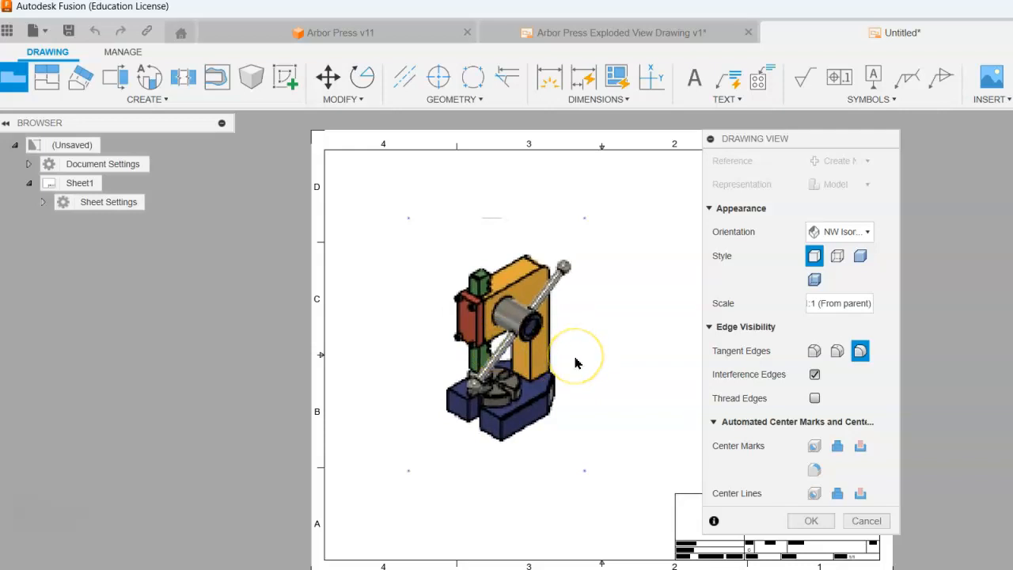
pyautogui.click(585, 358)
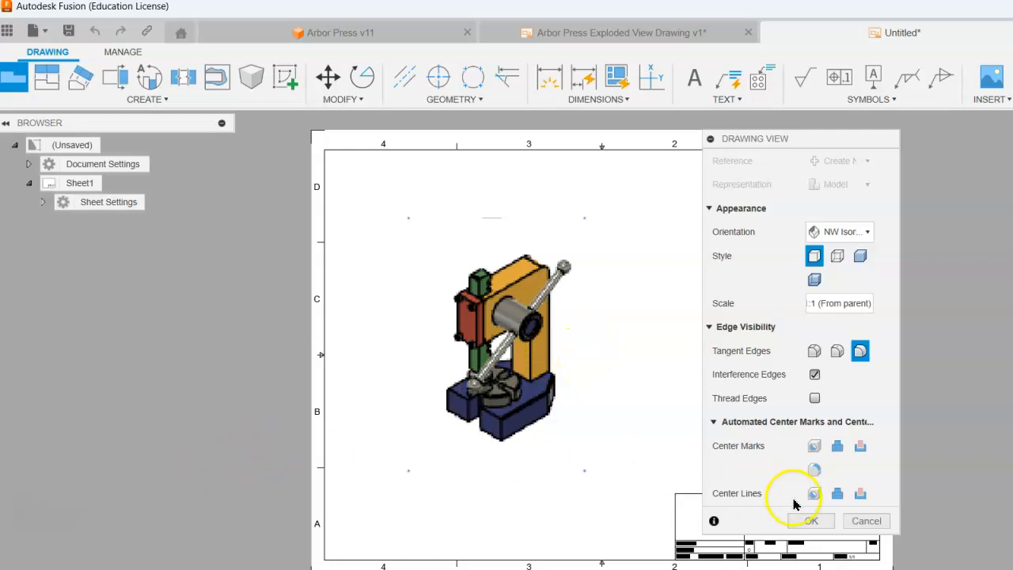
pyautogui.click(812, 522)
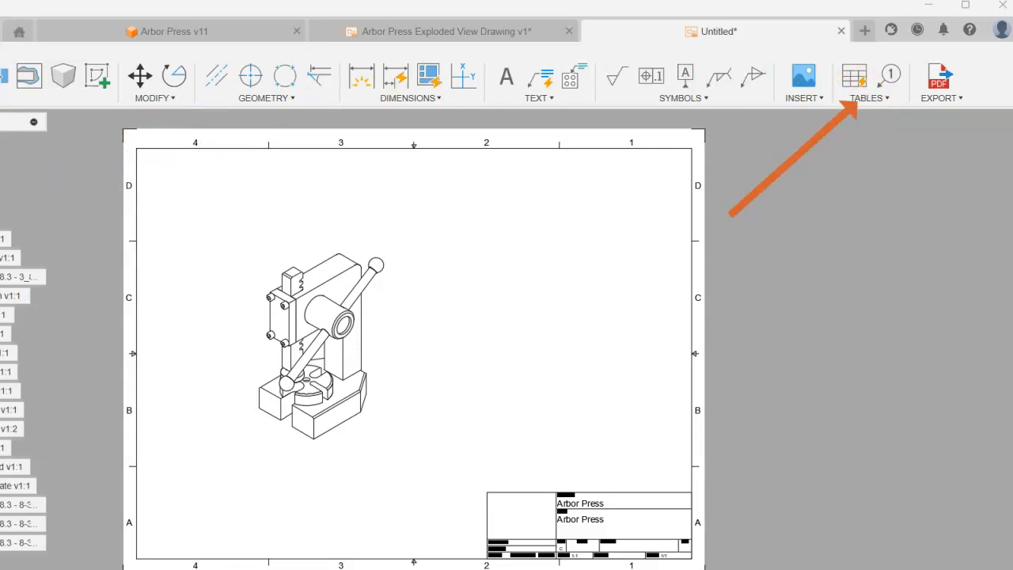
# - Add a First Level parts list for the view, snapped to the upper-right corner of the sheet border
pyautogui.click(880, 100)
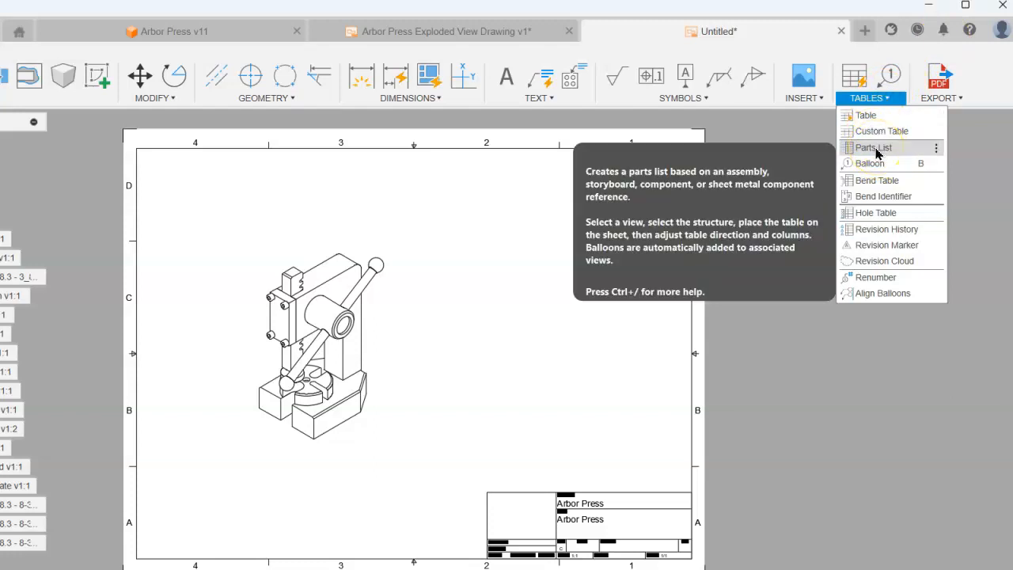
pyautogui.click(935, 150)
pyautogui.click(862, 150)
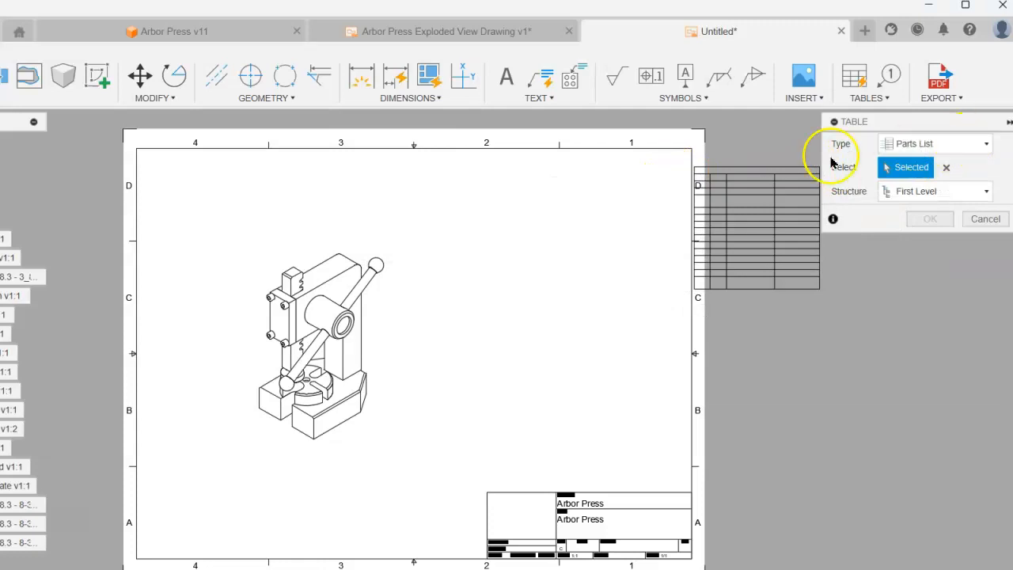
pyautogui.scroll(-2, 675, 174)
pyautogui.scroll(2, 675, 174)
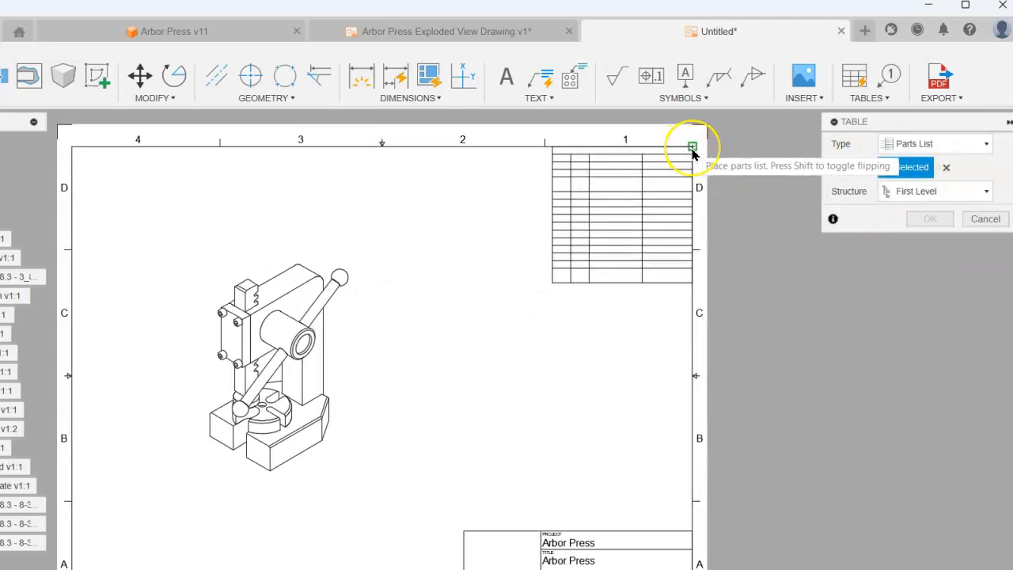
pyautogui.click(692, 151)
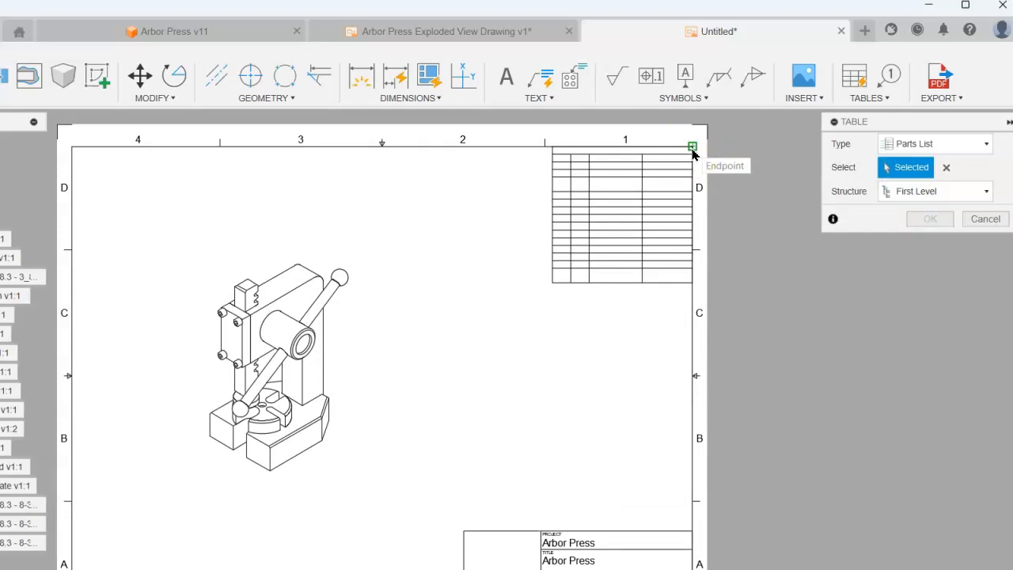
pyautogui.click(692, 150)
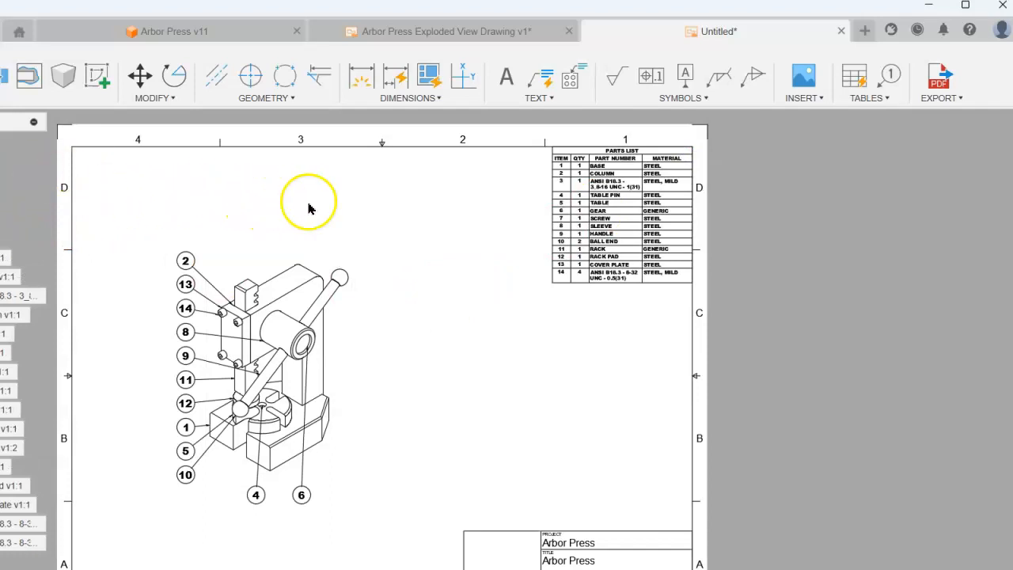
# - Examine the parts list's item, quantity, part number and material columns and the numbered balloons around the assembly view
pyautogui.scroll(-3, 613, 194)
pyautogui.scroll(5, 619, 195)
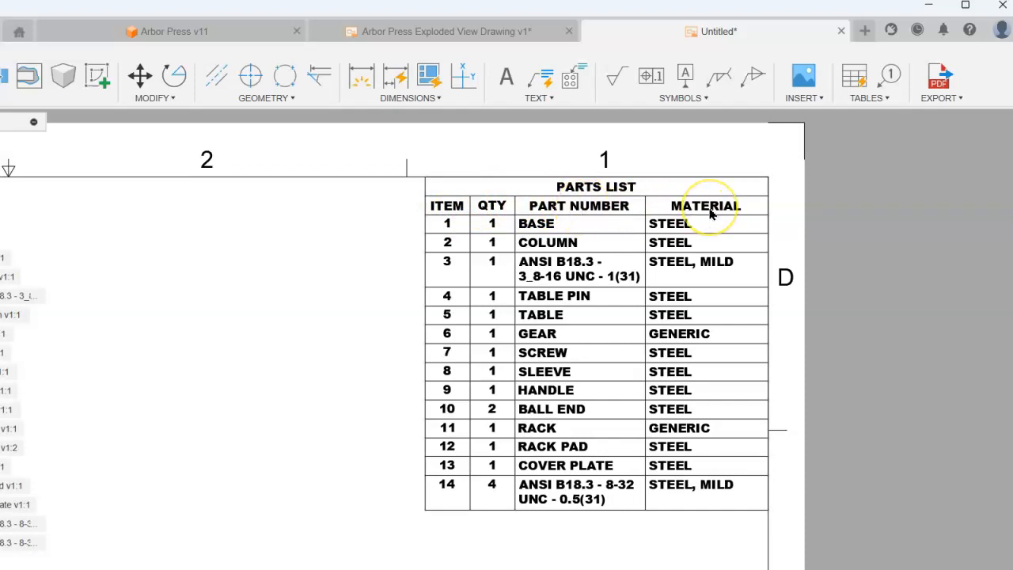
pyautogui.scroll(-5, 385, 248)
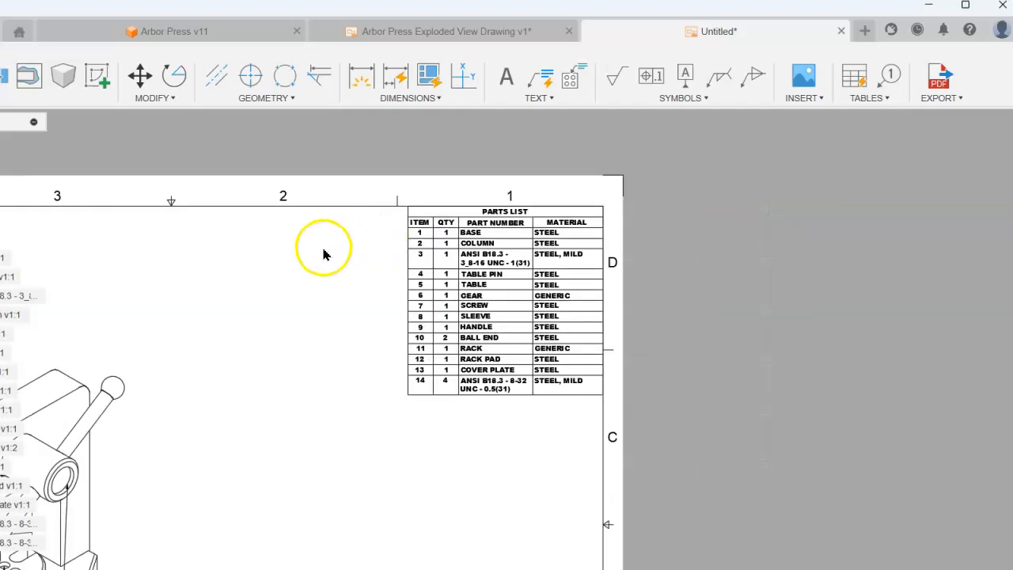
pyautogui.scroll(-1, 316, 250)
pyautogui.moveTo(314, 249); pyautogui.dragTo(424, 195, button='middle')
pyautogui.moveTo(398, 230); pyautogui.dragTo(428, 194, button='middle')
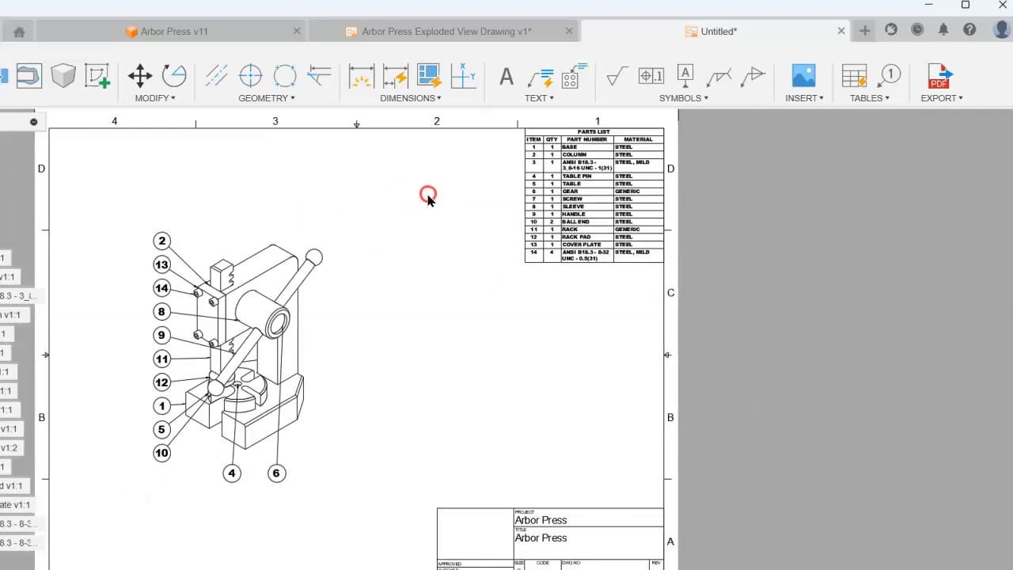
pyautogui.scroll(2, 153, 254)
pyautogui.scroll(-1, 161, 255)
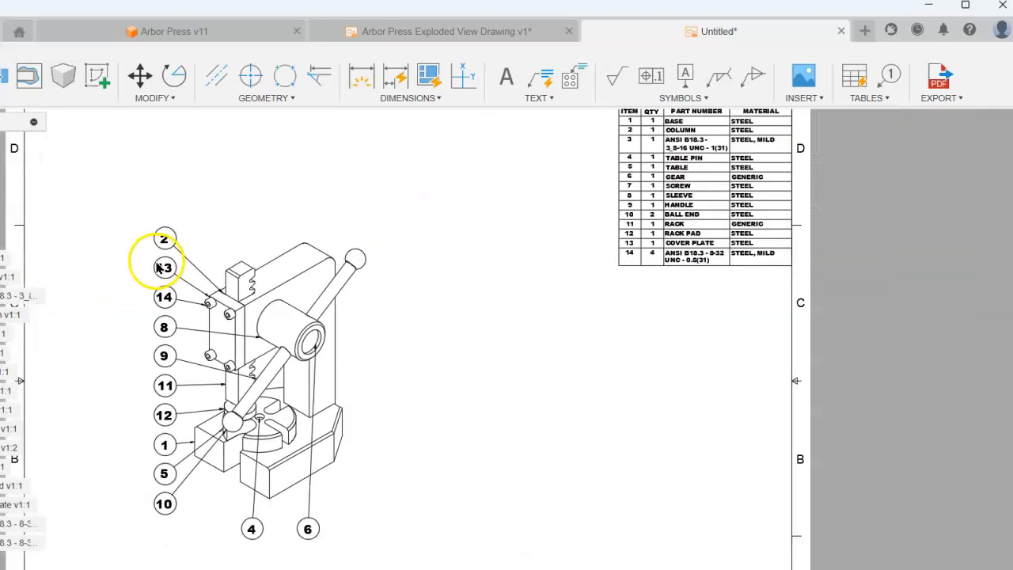